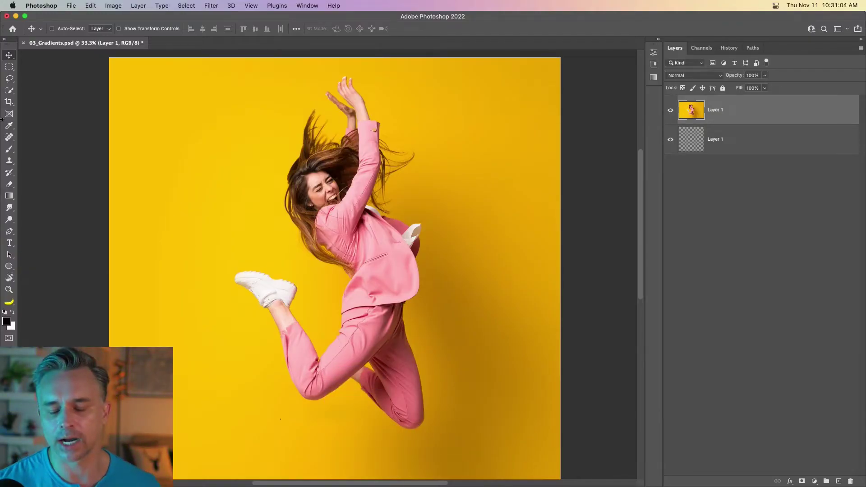
- Use the Properties Quick Action Remove Background to mask out Layer 1's yellow background
left_click(658, 39)
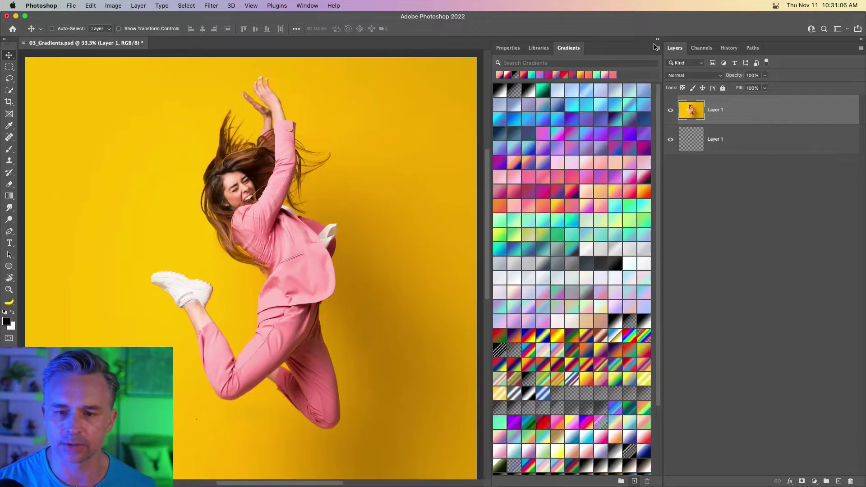
left_click(507, 52)
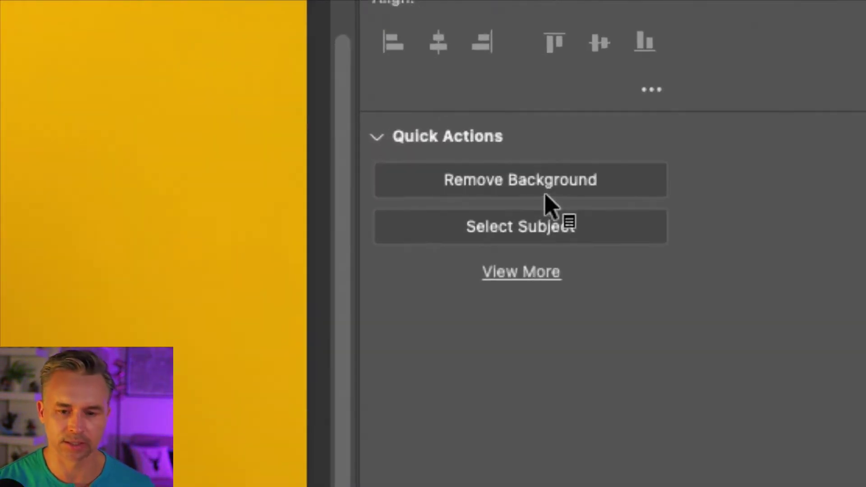
left_click(527, 189)
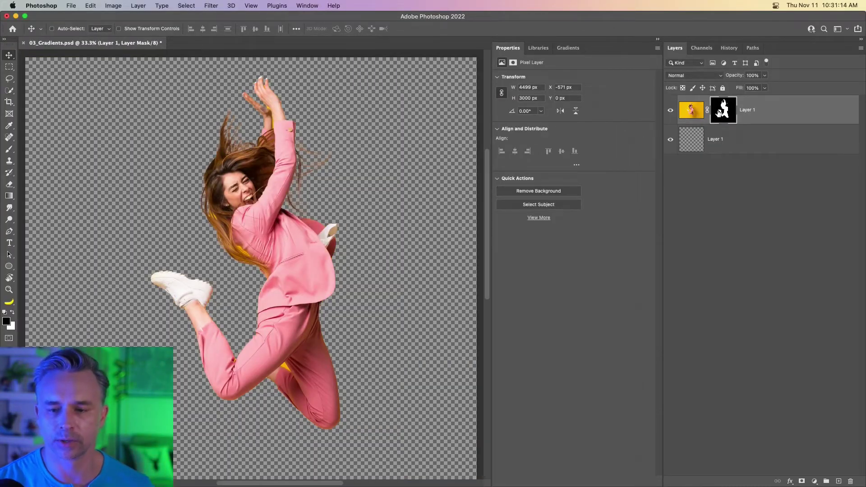
- In Select and Mask, clean the hair fringe with a size-90 Refine Edge Brush, outputting a new masked layer
double_click(718, 114)
mouse_move(336, 230)
left_mouse_down()
mouse_move(365, 266)
mouse_move(361, 289)
left_mouse_up()
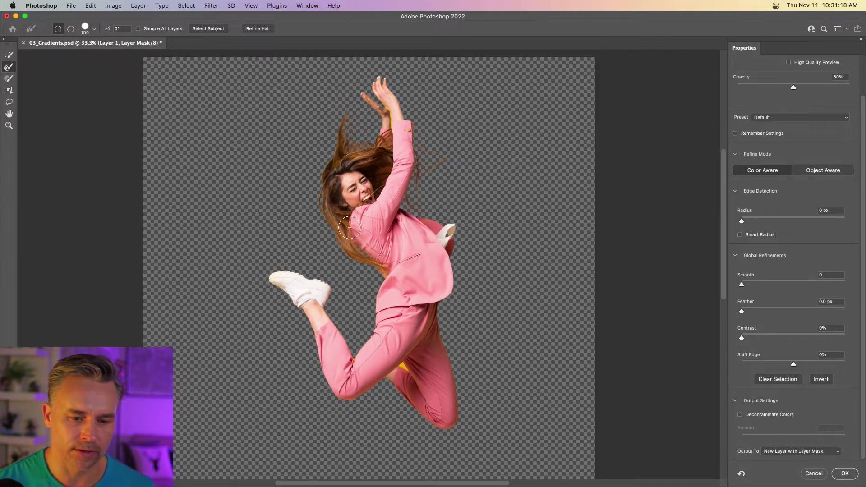
key("bracketleft")
key("bracketleft")
key("bracketleft")
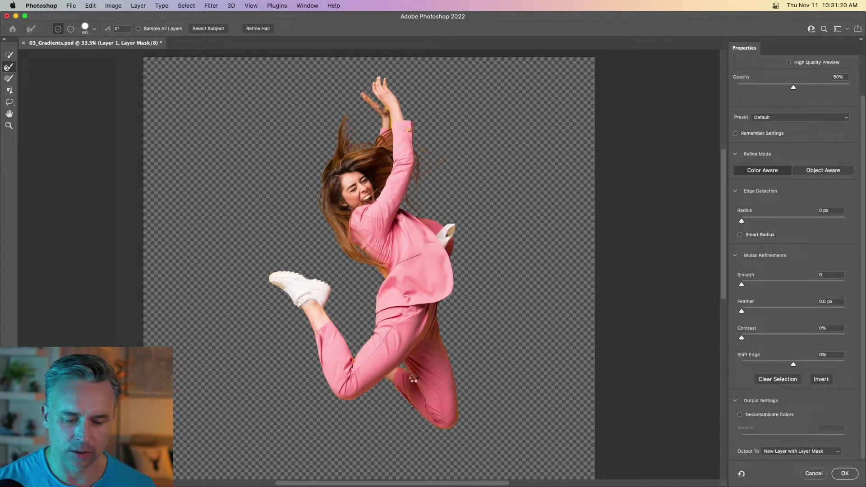
left_click(844, 473)
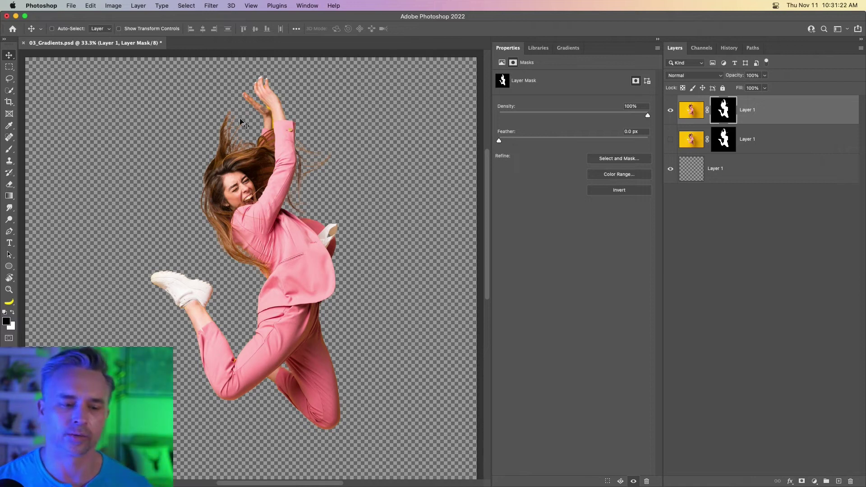
left_click(774, 176)
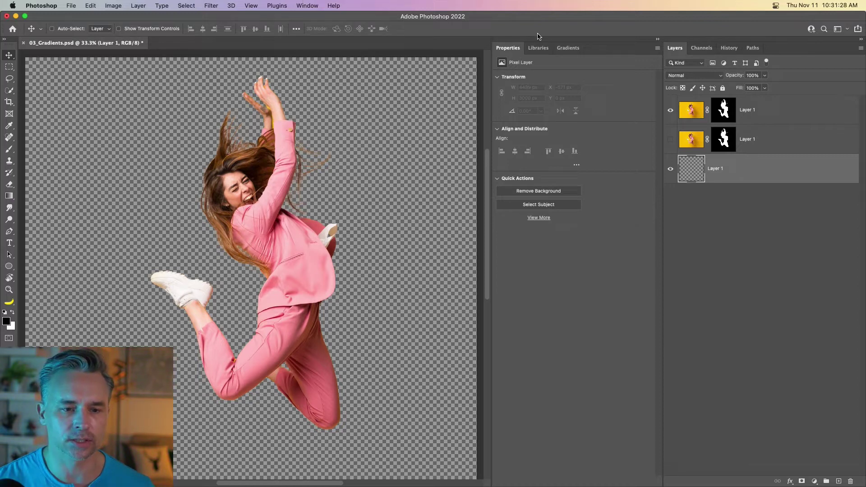
- Append the Legacy Gradients set to the Gradients panel presets from its flyout menu
left_click(558, 49)
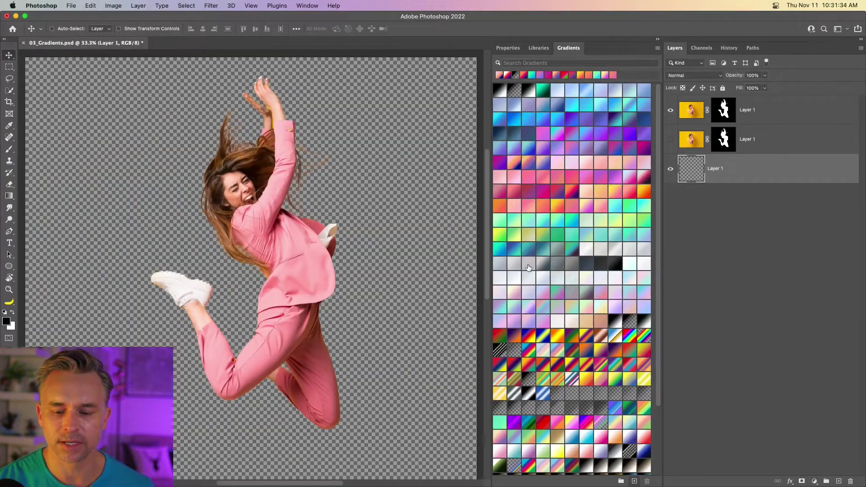
left_click(657, 48)
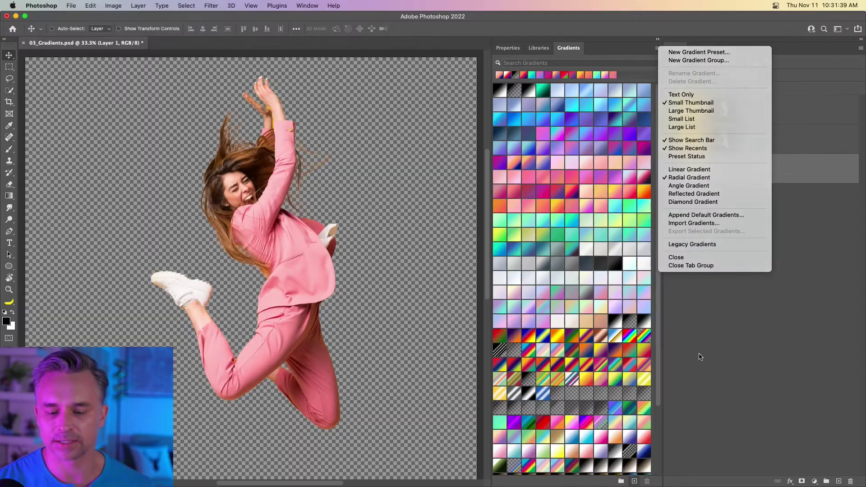
left_click(679, 270)
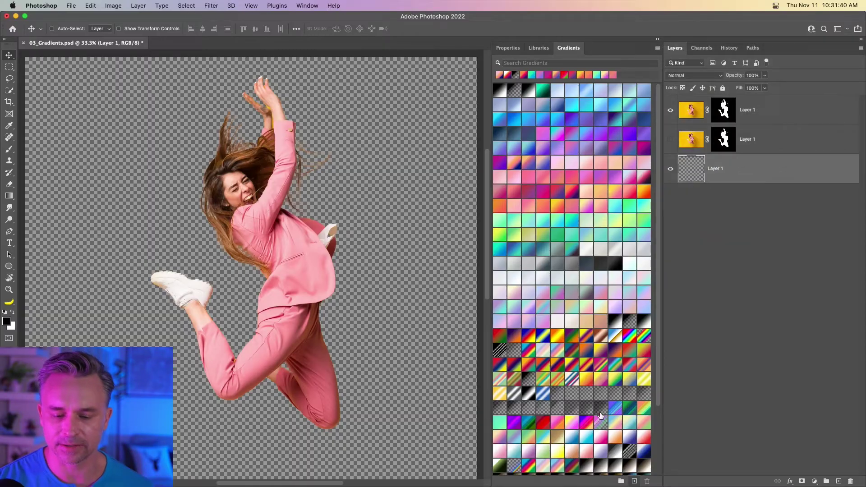
scroll(600, 418, "down", 2)
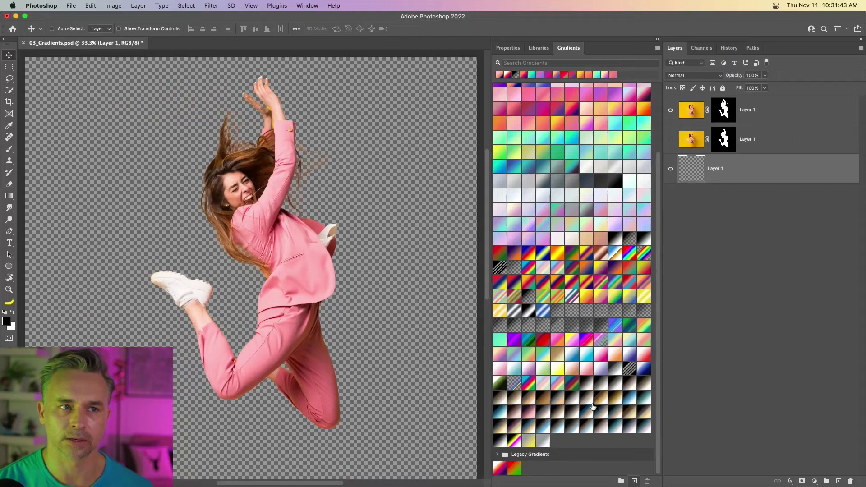
- Fill the empty bottom layer with a gradient, trying pink-red, cyan-teal, salmon and orange-pink presets
scroll(544, 324, "up", 5)
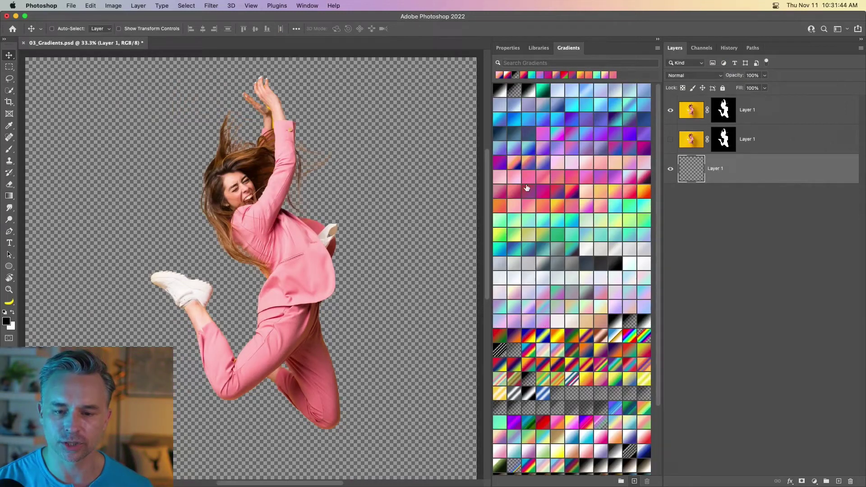
left_click(536, 164)
left_click(530, 179)
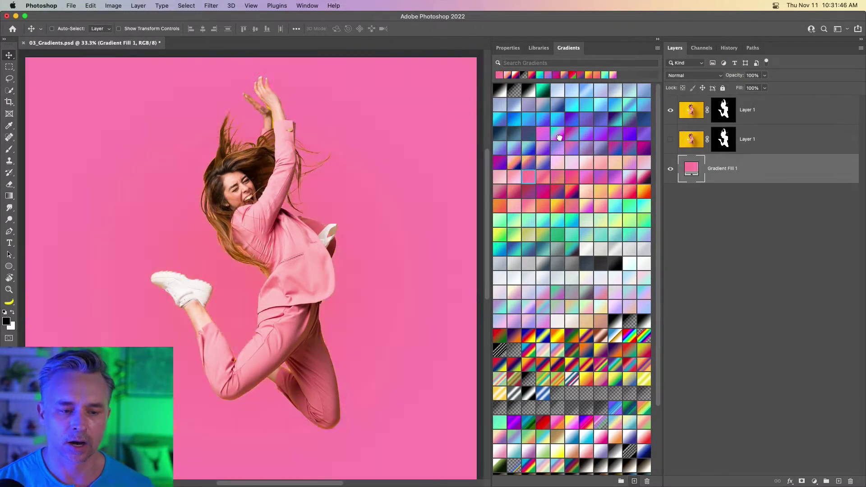
left_click(557, 134)
left_click(545, 193)
left_click(558, 223)
left_click(557, 177)
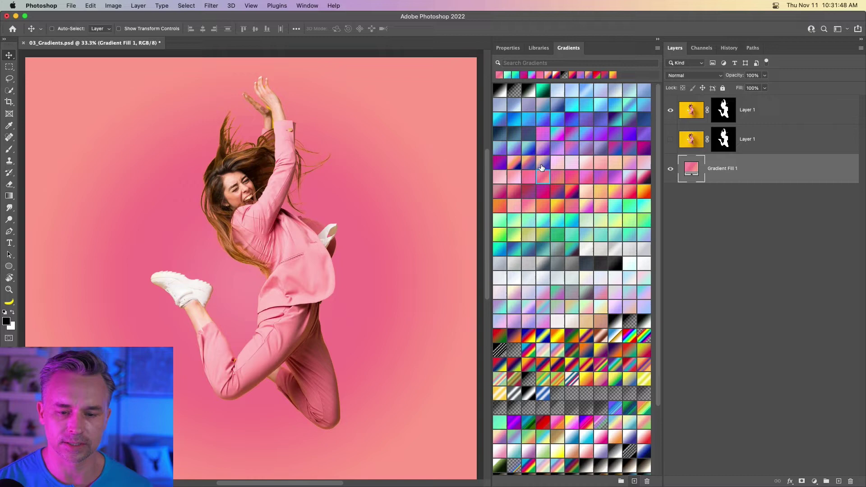
left_click(543, 163)
left_click(521, 163)
- Settle on the red-to-green Legacy gradient for the fill and hide the cut-out woman layer
scroll(519, 316, "down", 10)
left_click(500, 469)
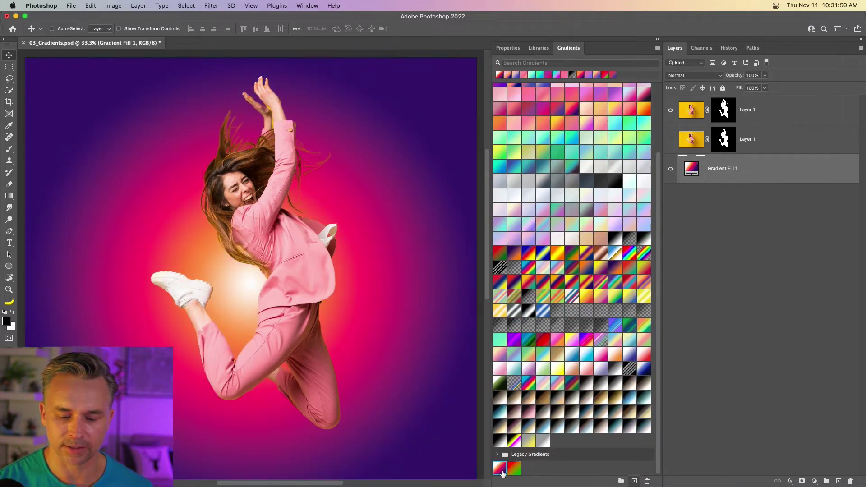
left_click(513, 469)
left_click(499, 469)
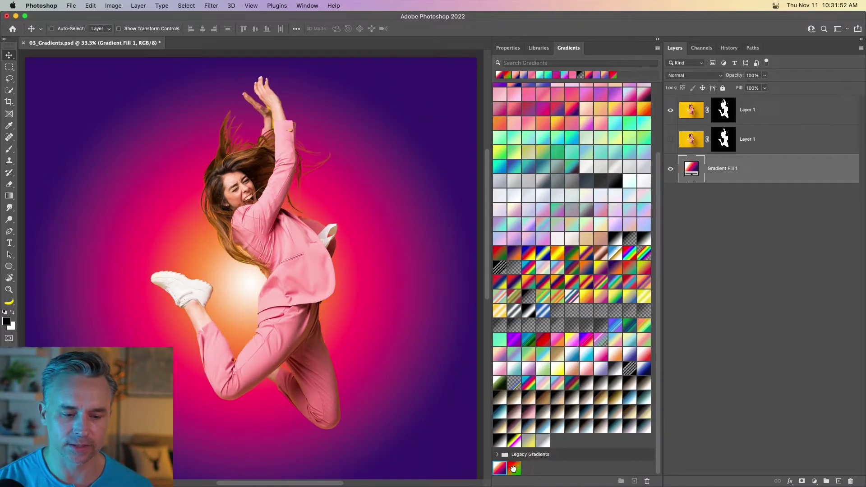
left_click(514, 469)
left_click(670, 111)
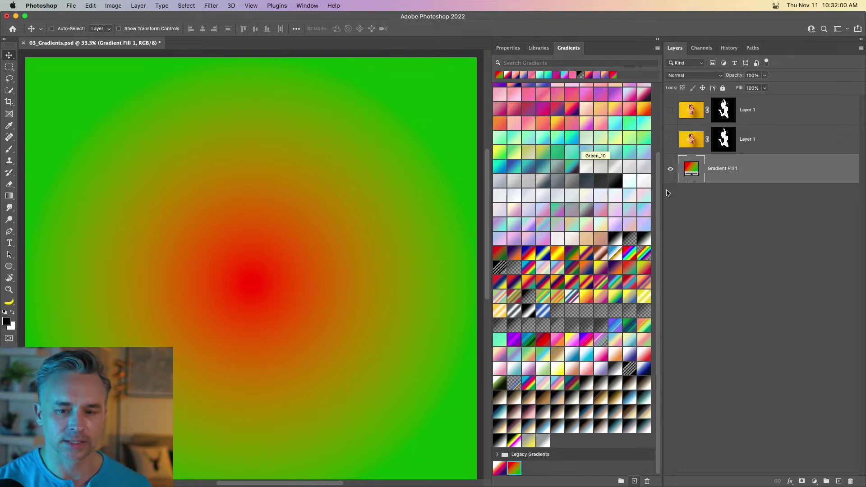
- In the Gradient Fill dialog, set Method to Classic and move the dialog aside
double_click(692, 169)
left_click(492, 205)
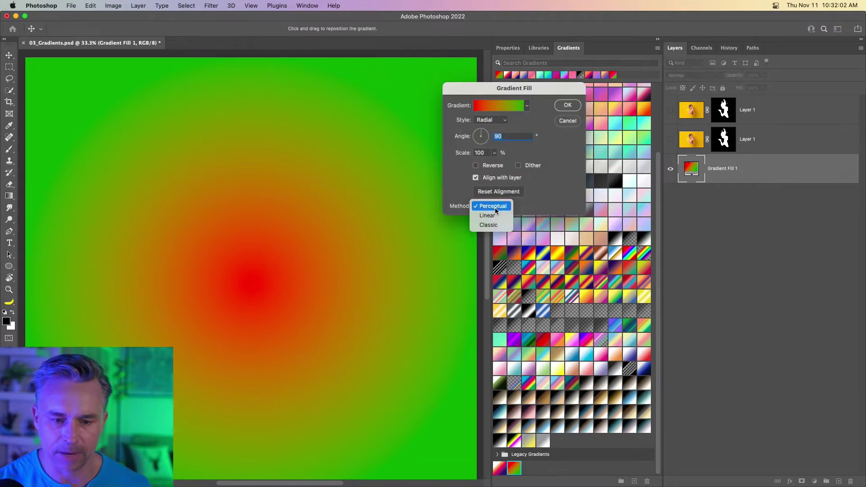
left_click(496, 228)
left_click_drag(486, 92, 424, 161)
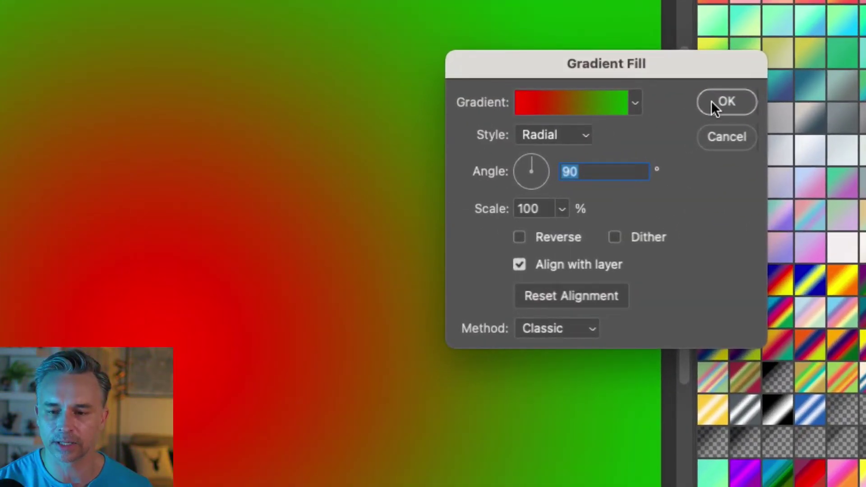
left_click_drag(523, 74, 562, 52)
left_click(584, 299)
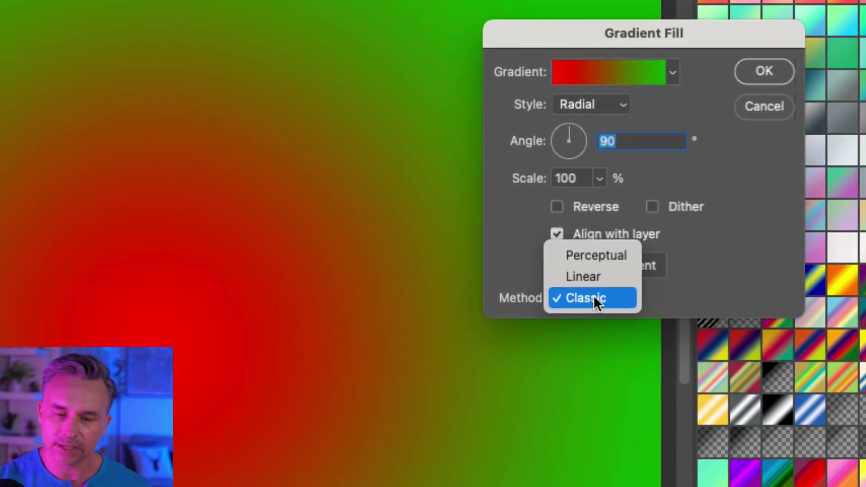
left_click(593, 297)
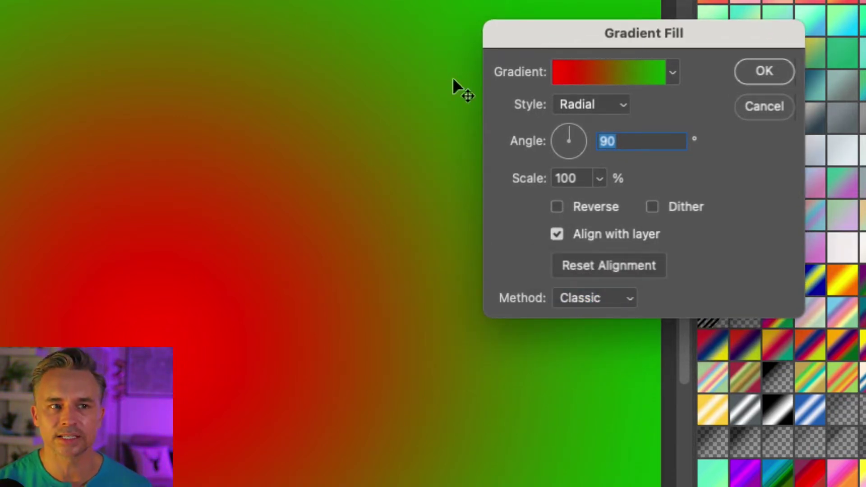
- Compare the Perceptual and Linear methods, then apply the fill with Linear
left_click(627, 304)
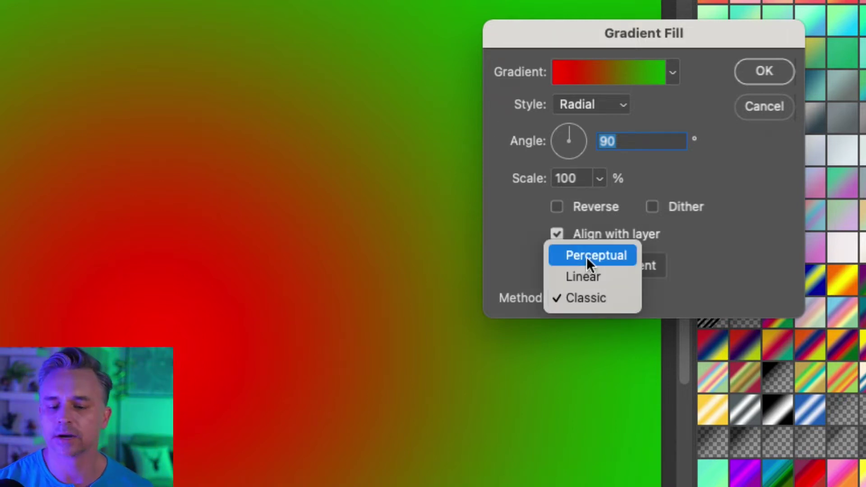
left_click(621, 261)
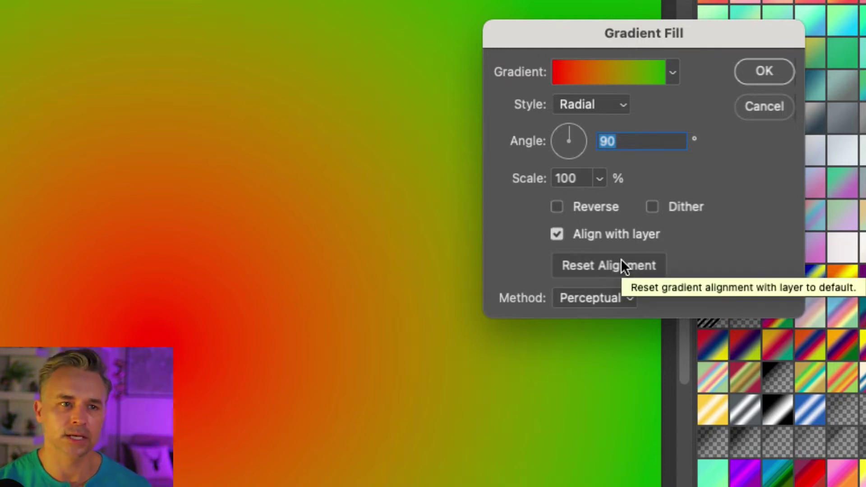
left_click(582, 298)
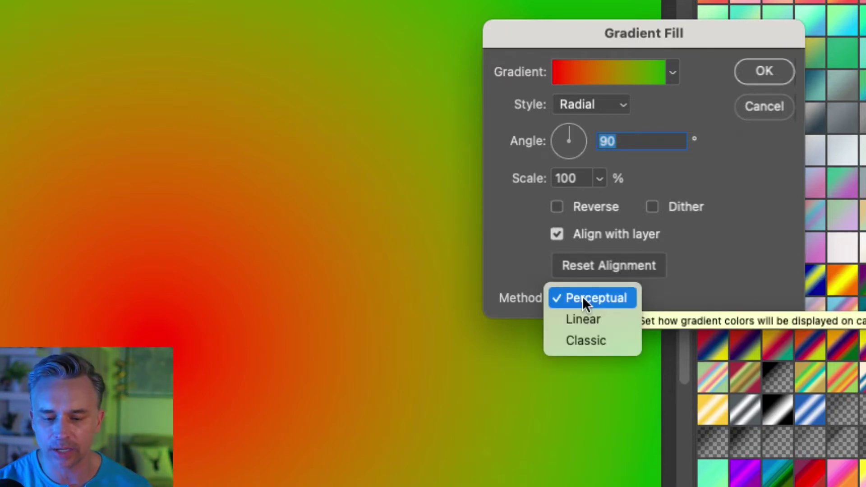
left_click(620, 317)
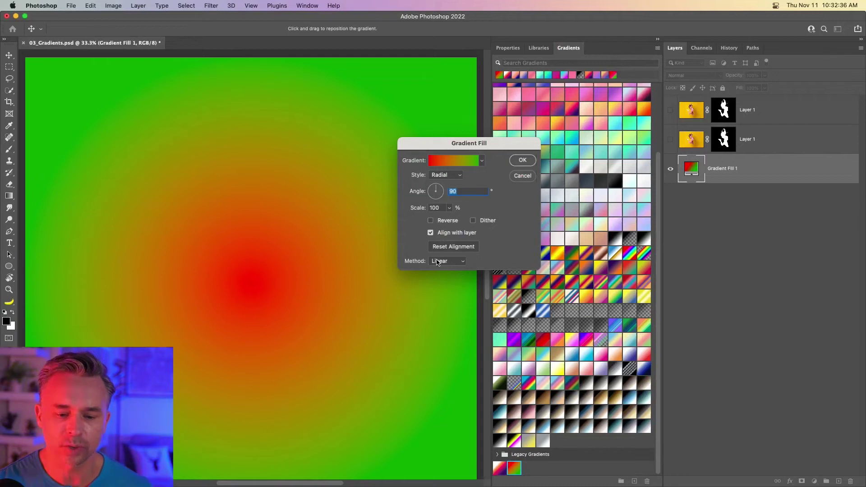
left_click(438, 262)
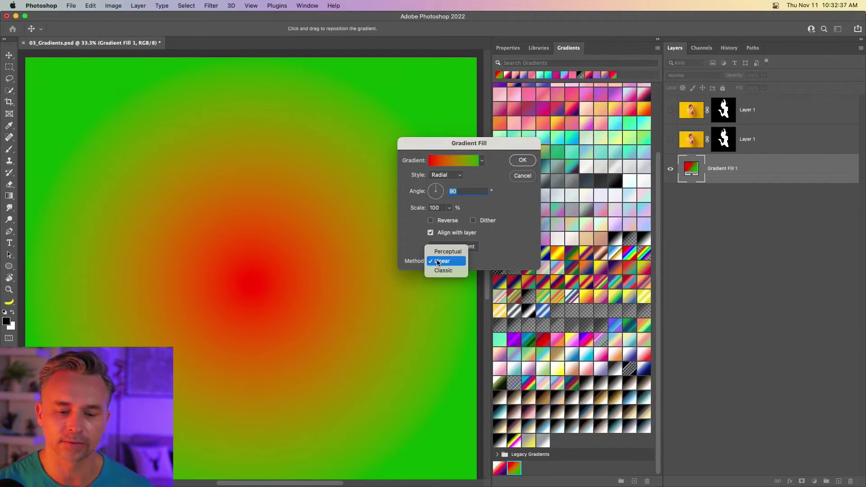
left_click(437, 261)
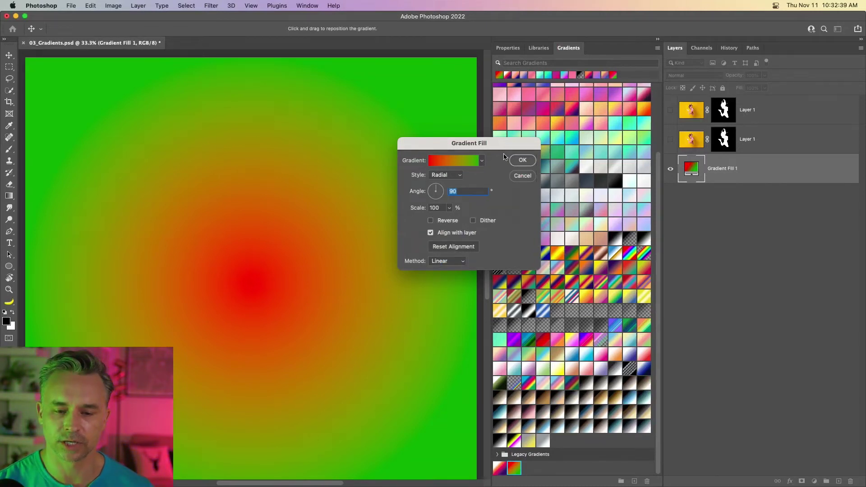
left_click(522, 160)
scroll(548, 170, "up", 3)
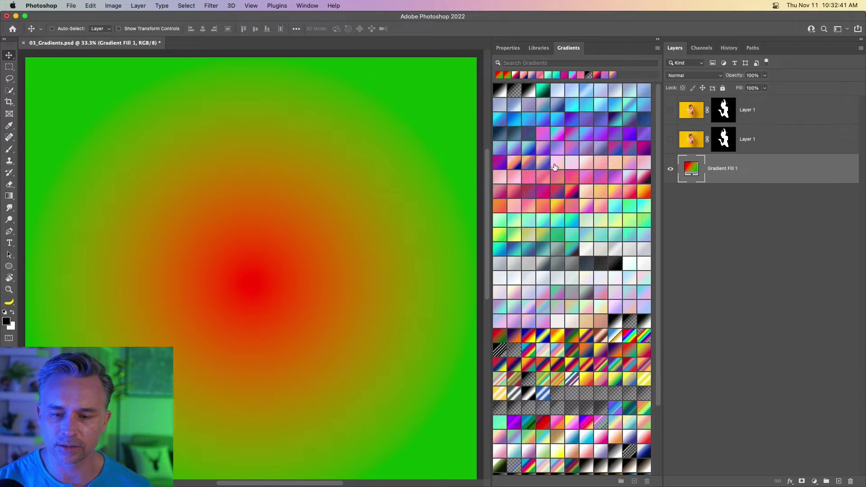
- On a new Layer 2, draw the pink-purple preset as a top-to-bottom orange-to-purple gradient
left_click(9, 196)
left_click(838, 481)
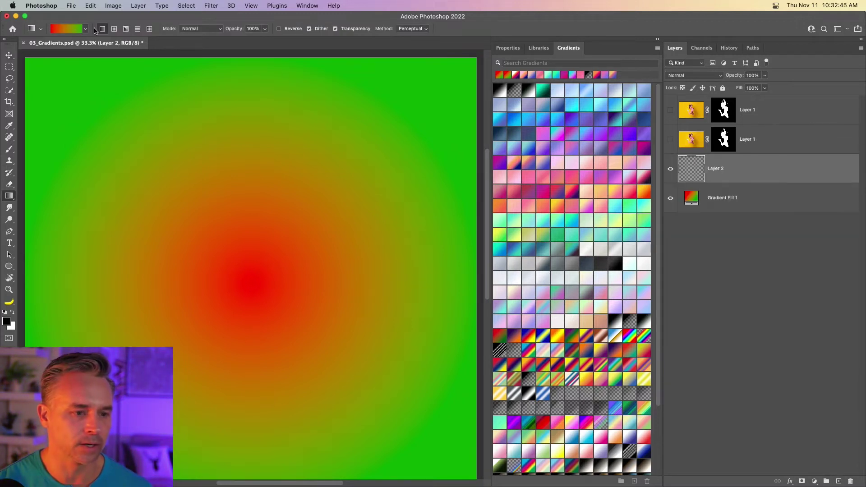
left_click(86, 29)
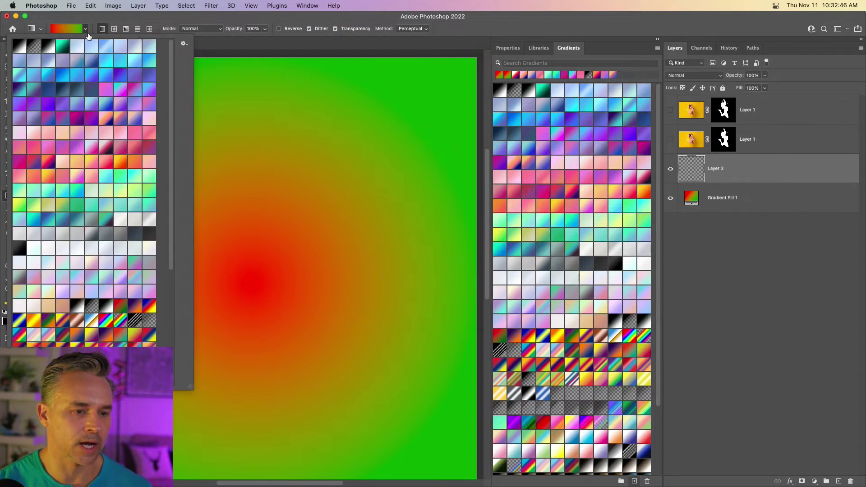
left_click(52, 172)
key("Return")
left_click_drag(157, 103, 275, 304)
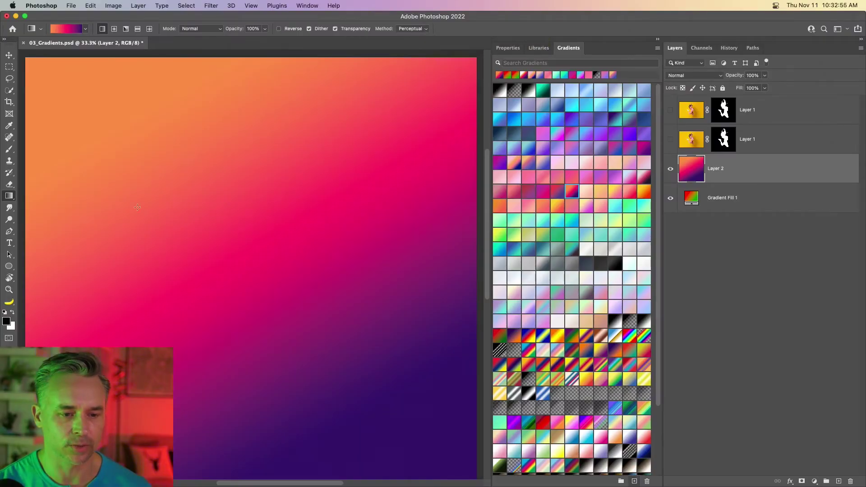
left_click_drag(202, 136, 242, 395)
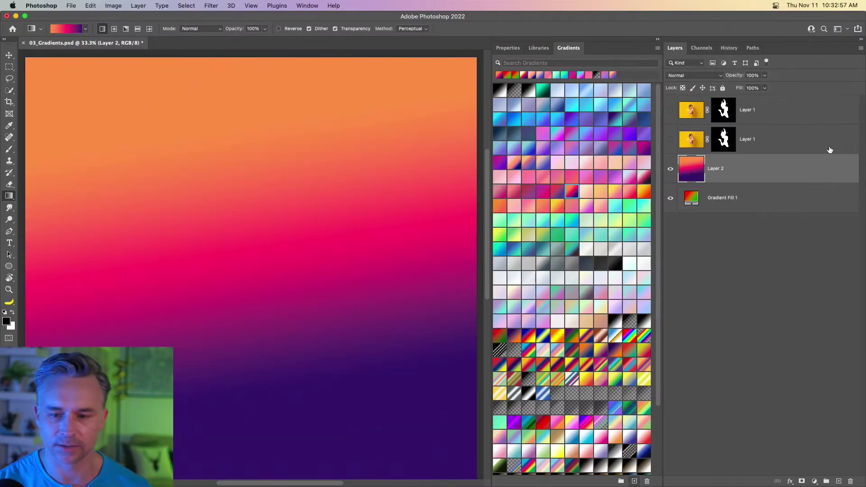
- Show Layer 1 and add a Gradient Map adjustment clipped only to the woman's layer
left_click(671, 140)
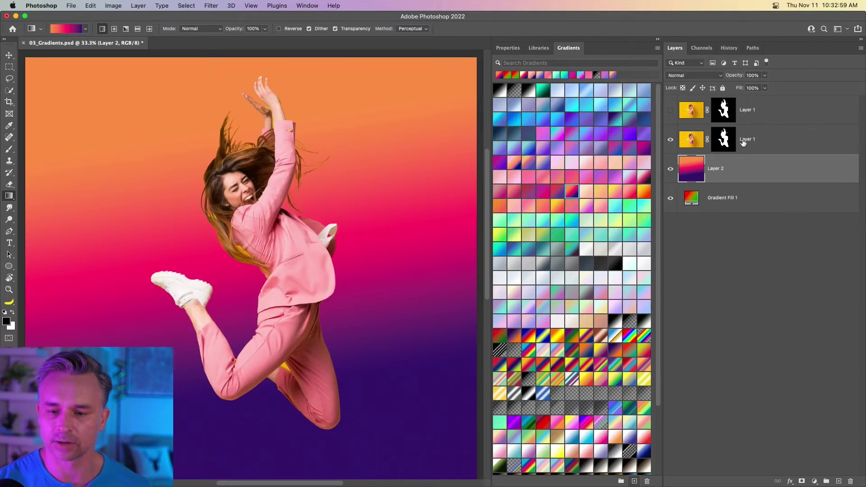
left_click(743, 142)
left_click(815, 481)
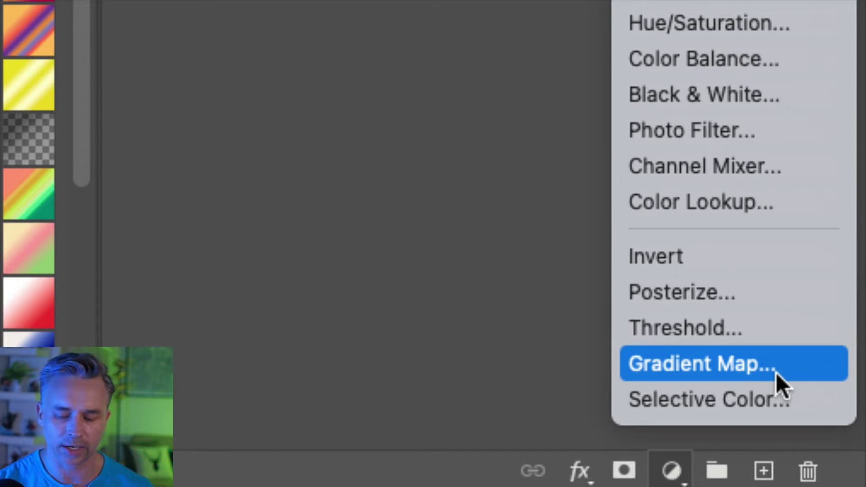
left_click(775, 372)
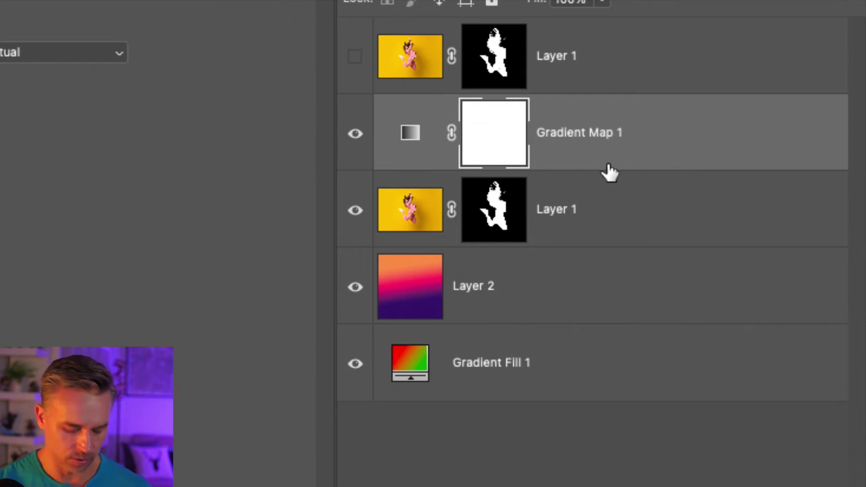
left_click(607, 160, "alt")
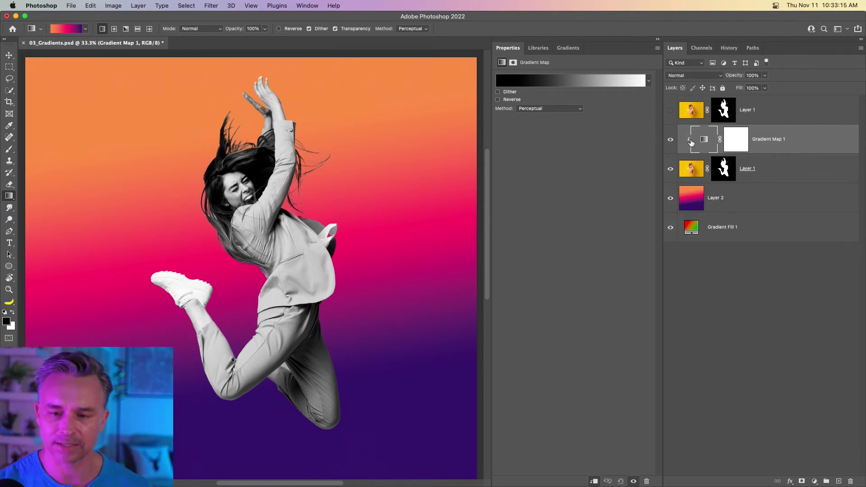
- Apply the pink-purple preset to the gradient map and reverse its colours
left_click(647, 81)
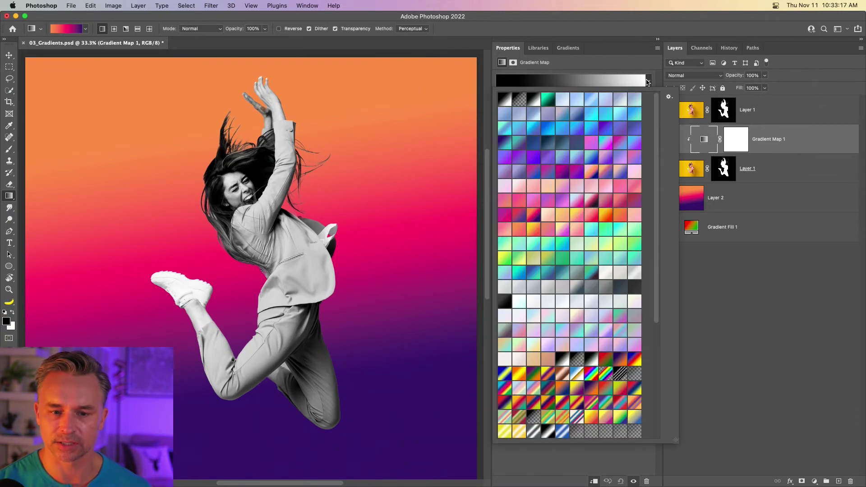
left_click(648, 81)
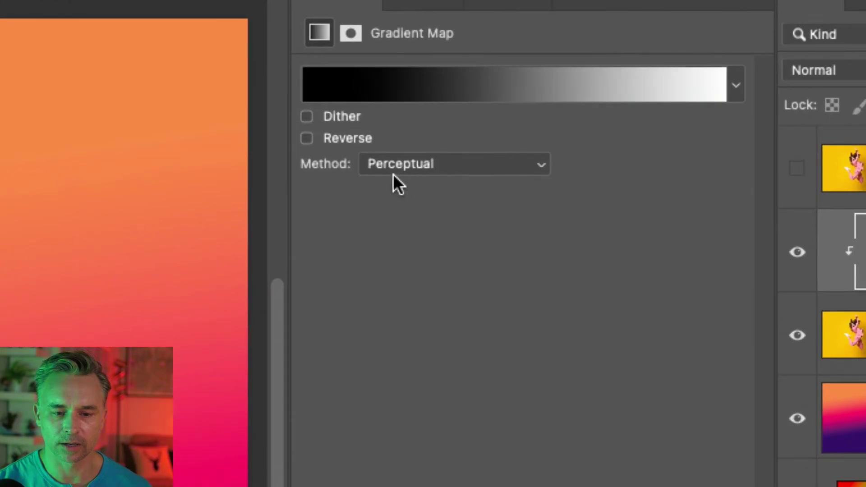
left_click(544, 108)
left_click(447, 166)
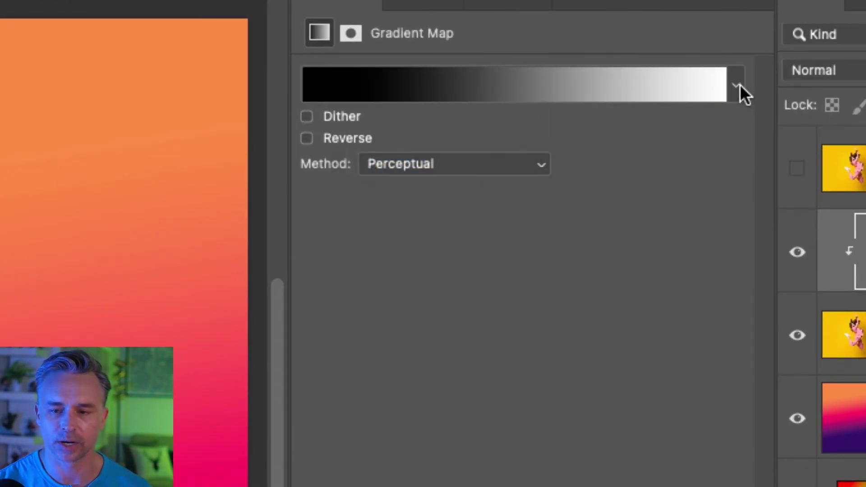
left_click(736, 85)
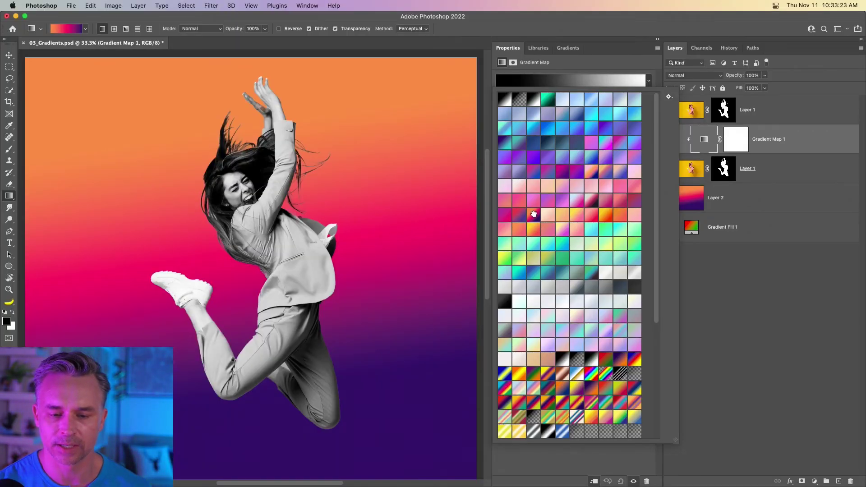
left_click(534, 214)
left_click(494, 124)
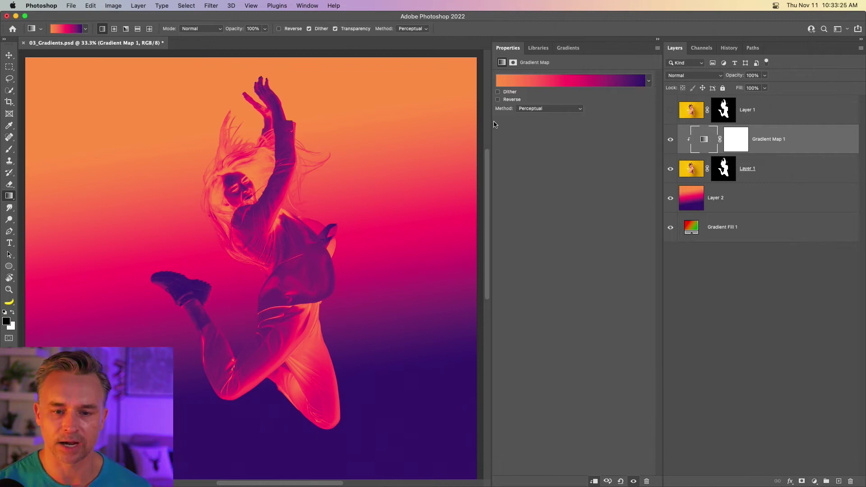
left_click(498, 100)
- Compare the Classic and Linear methods on the zoomed-in woman, finally choosing Perceptual
left_click(547, 109)
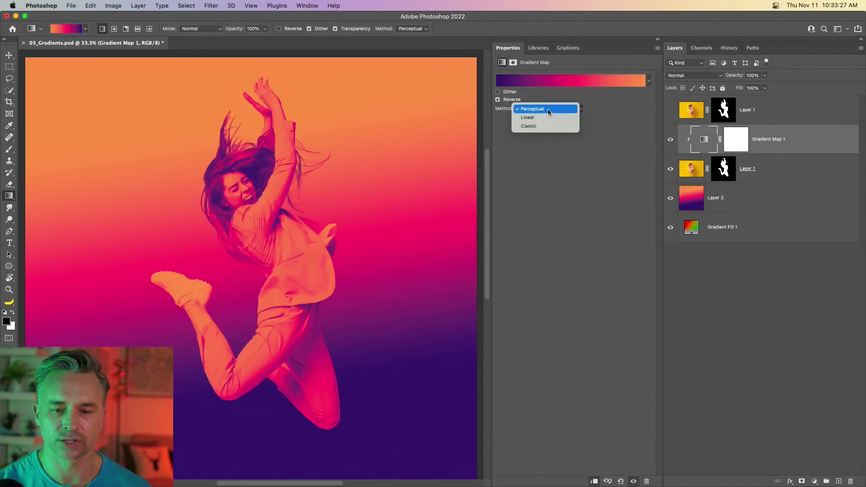
left_click(550, 127)
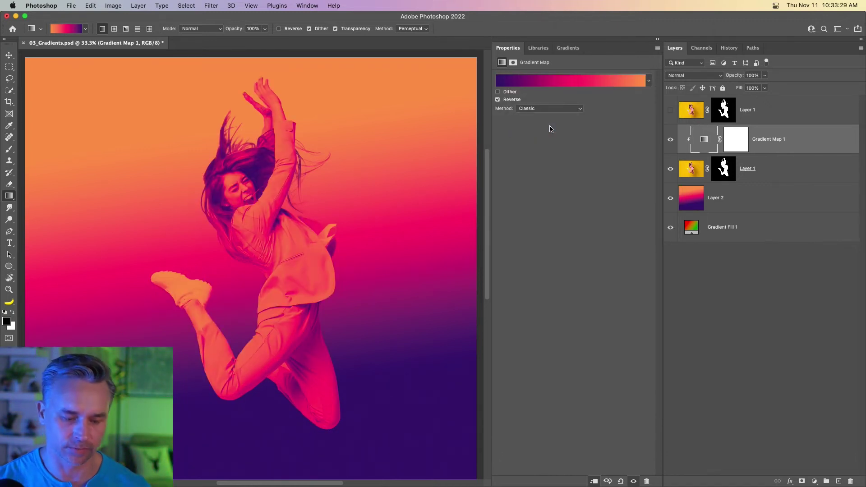
key("super+equal")
key("super+equal")
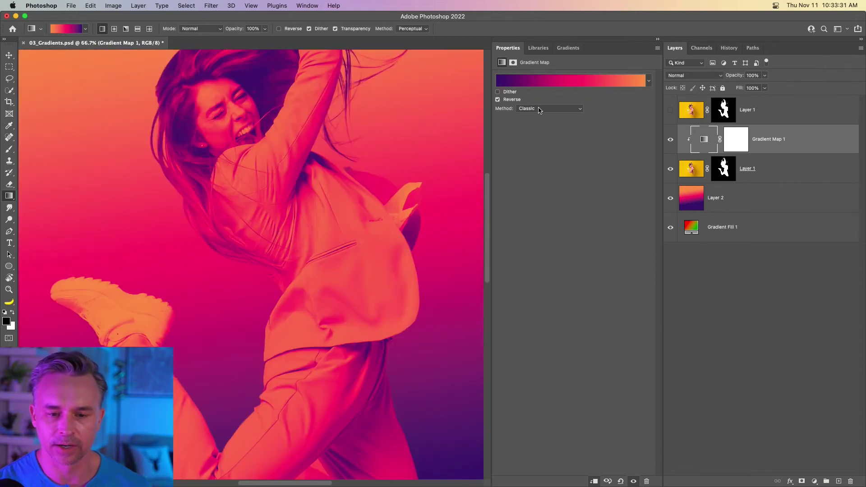
left_click(540, 111)
left_click(539, 101)
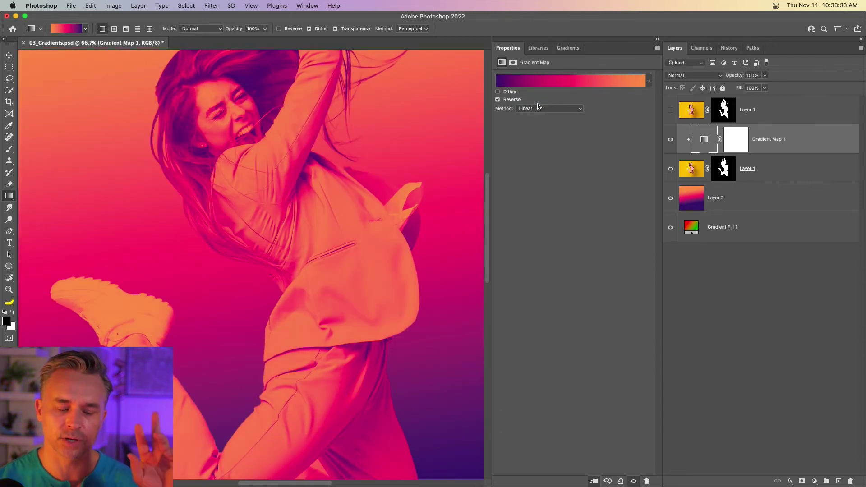
left_click(536, 107)
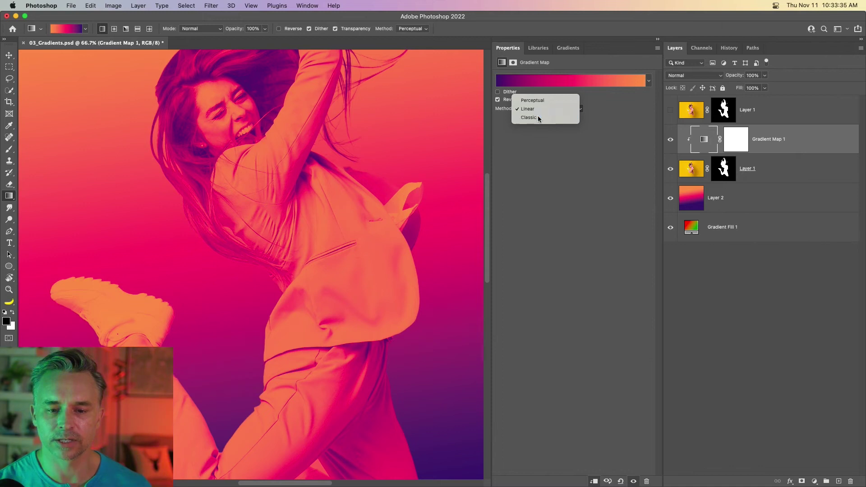
left_click(537, 116)
left_click(538, 111)
left_click(539, 101)
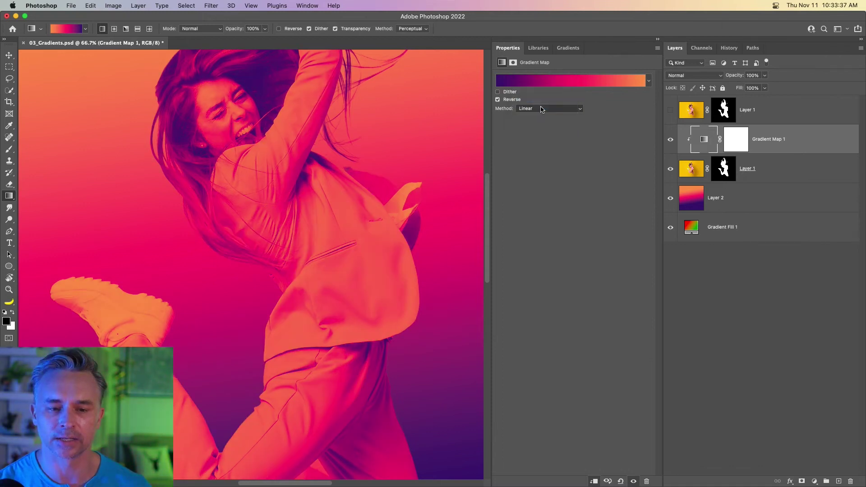
left_click(539, 103)
left_click(539, 101)
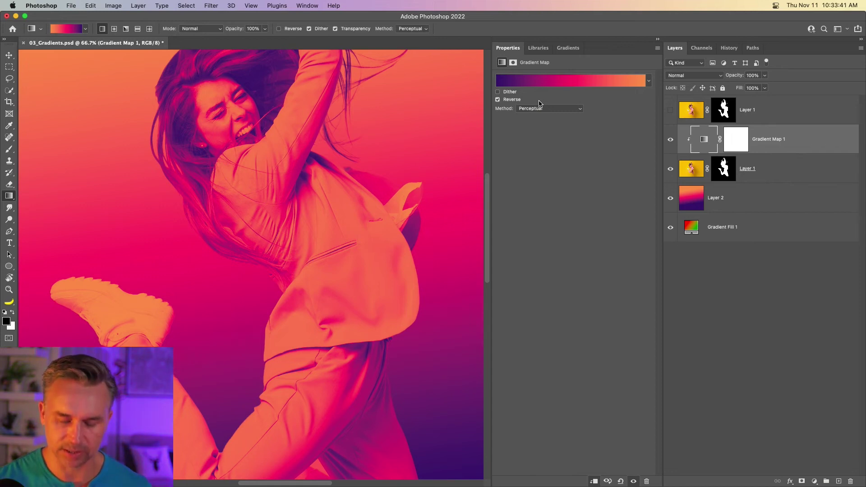
key("super+minus")
scroll(223, 152, "right", 3)
scroll(224, 152, "up", 2)
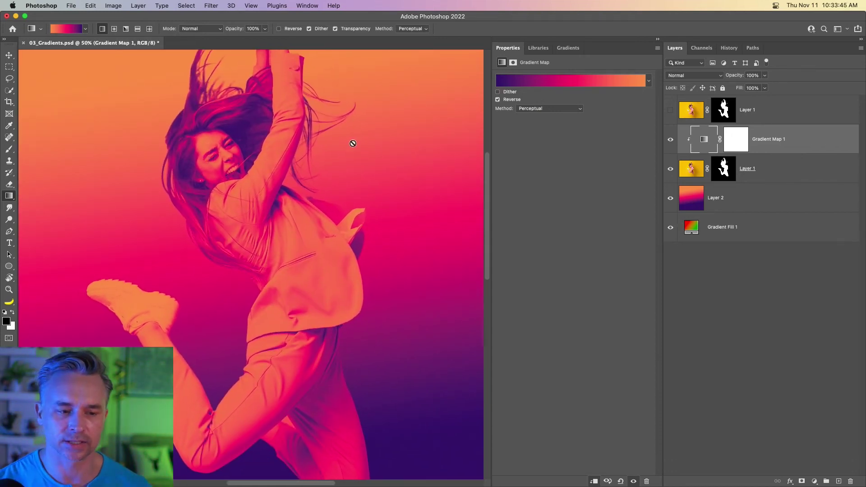
key("super+minus")
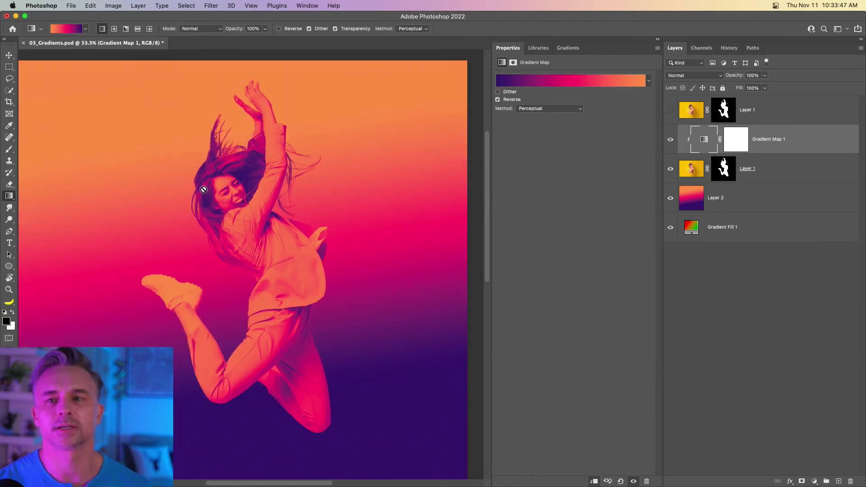
scroll(158, 193, "left", 2)
scroll(158, 192, "down", 2)
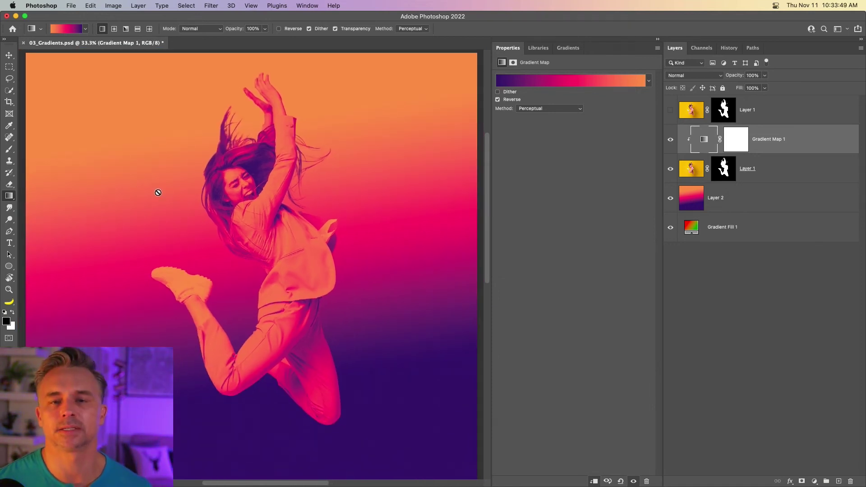